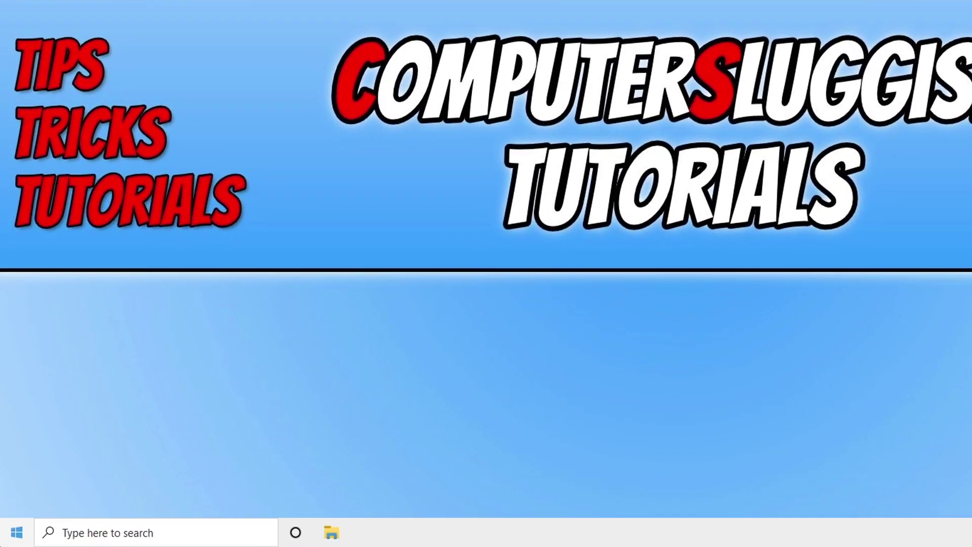
Check for Windows updates from Settings > Update & Security.
right_click(4, 544)
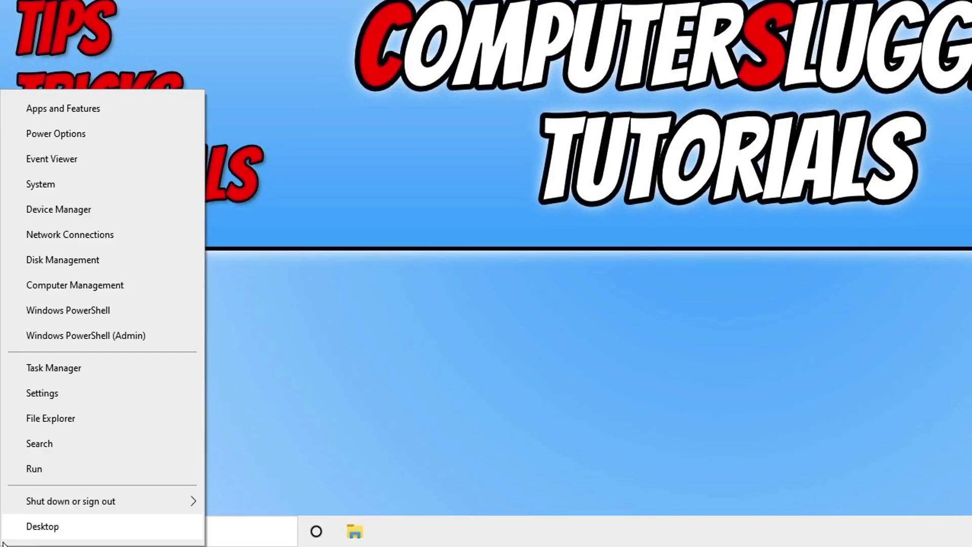
click(42, 393)
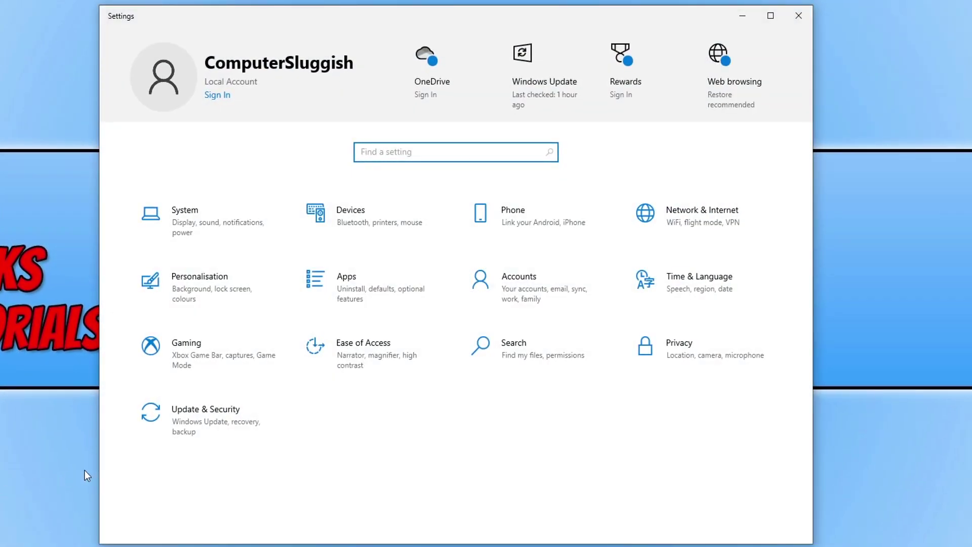
click(201, 419)
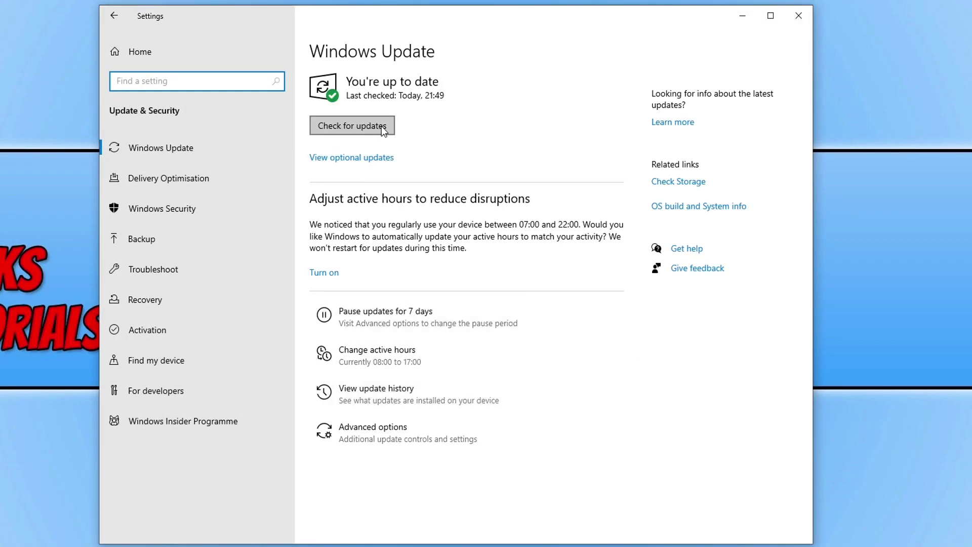
click(381, 126)
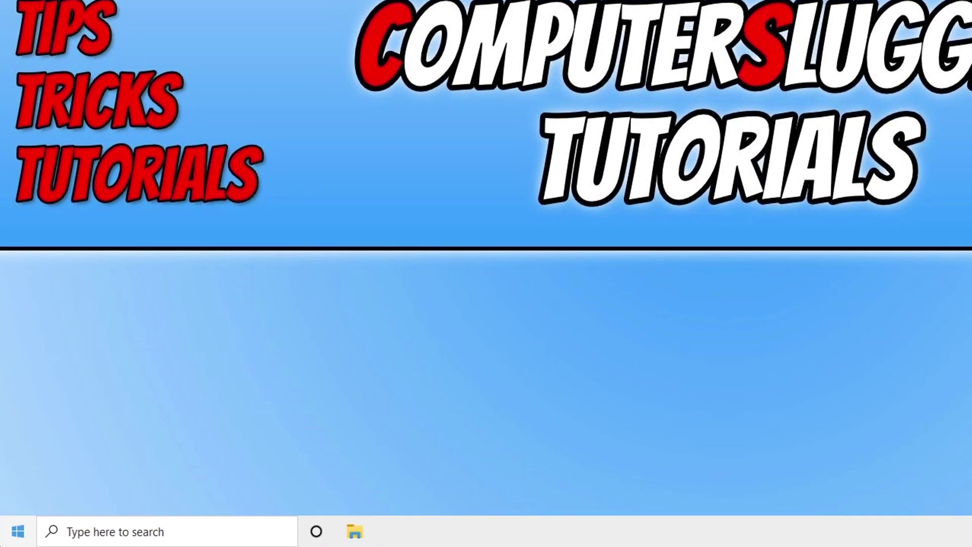
Search 'defe' to open Windows Defender Firewall's list of allowed apps.
click(18, 531)
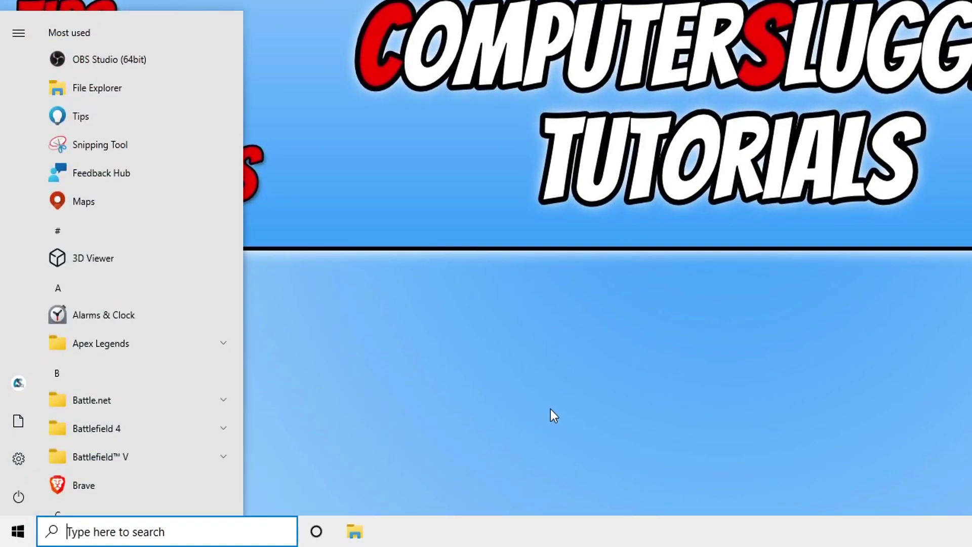
text(defe)
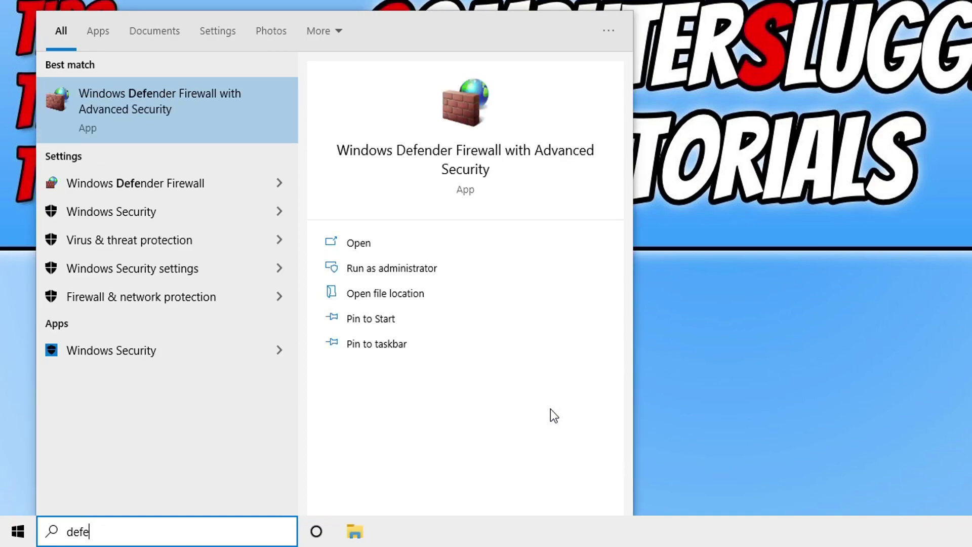
click(214, 194)
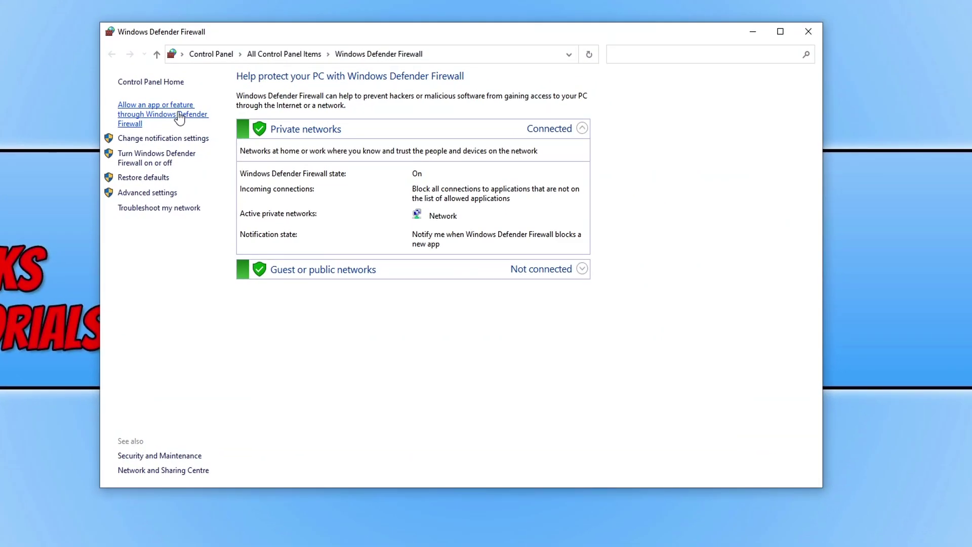
click(188, 121)
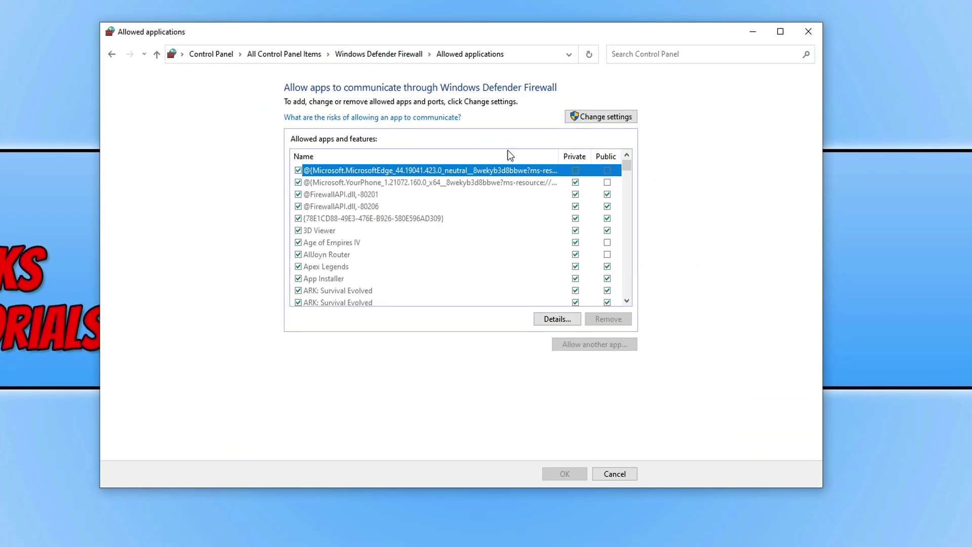
Unlock the allowed apps list and review the Call of Duty®: Vanguard® Public Beta entry.
key(c)
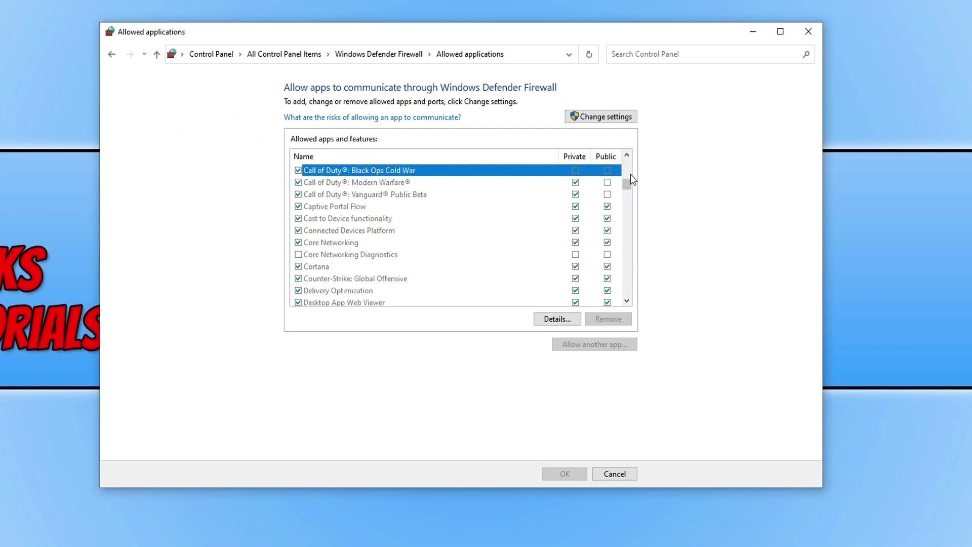
click(461, 197)
click(587, 186)
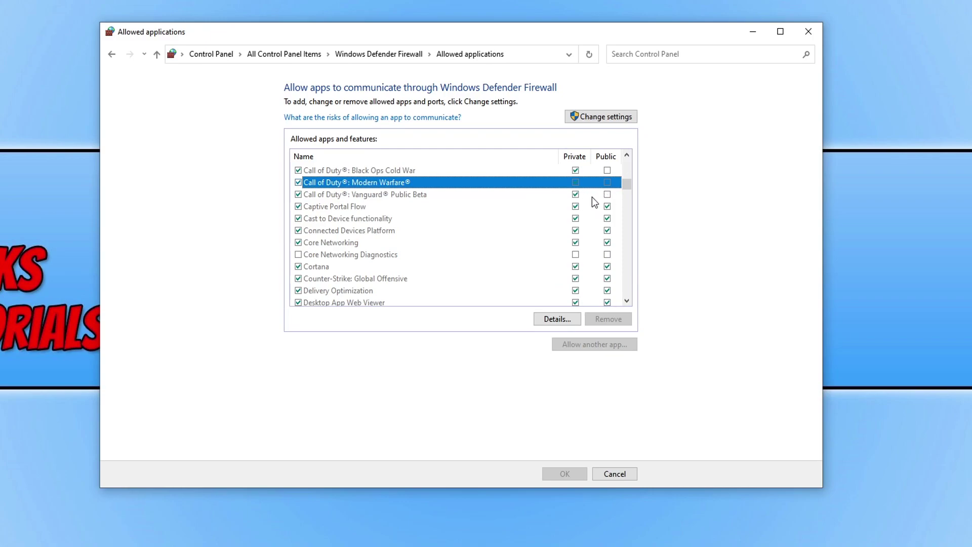
click(607, 118)
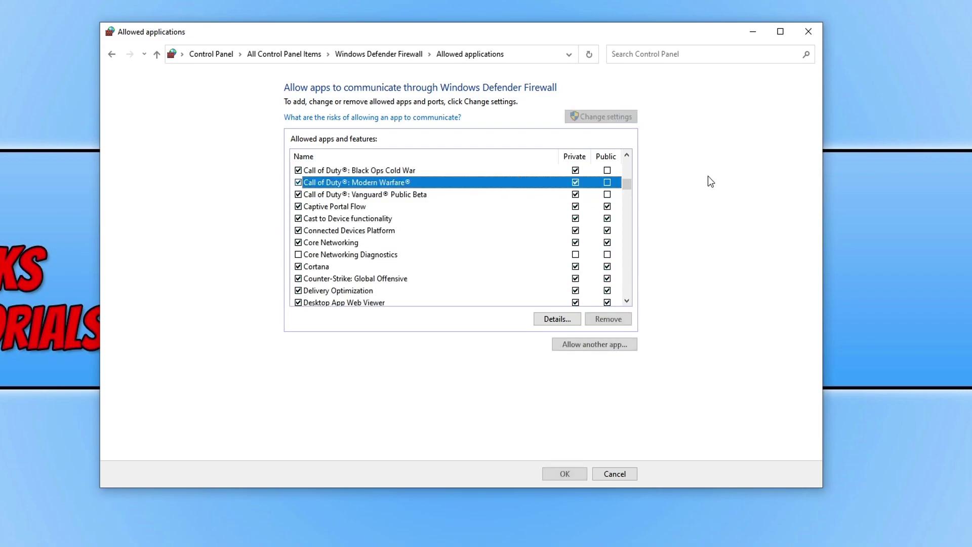
double_click(577, 198)
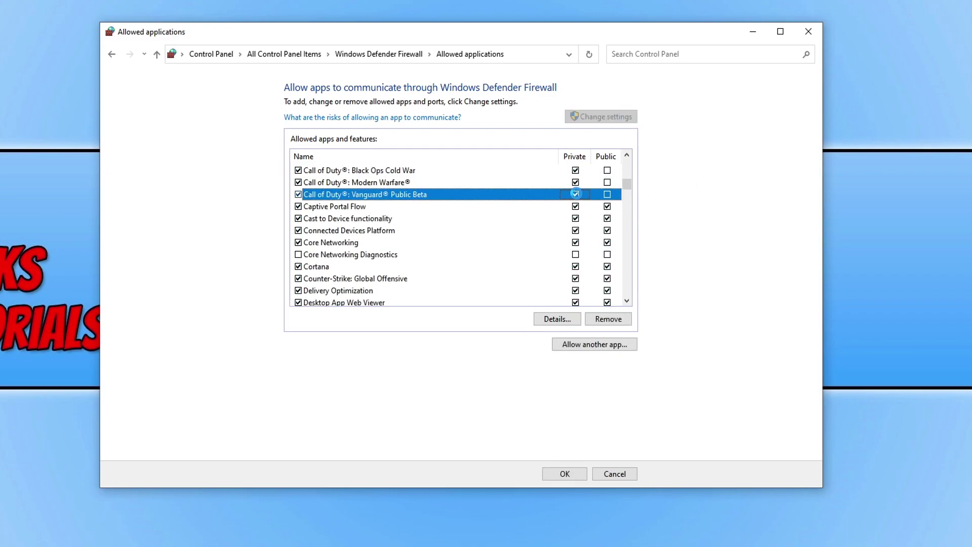
click(548, 312)
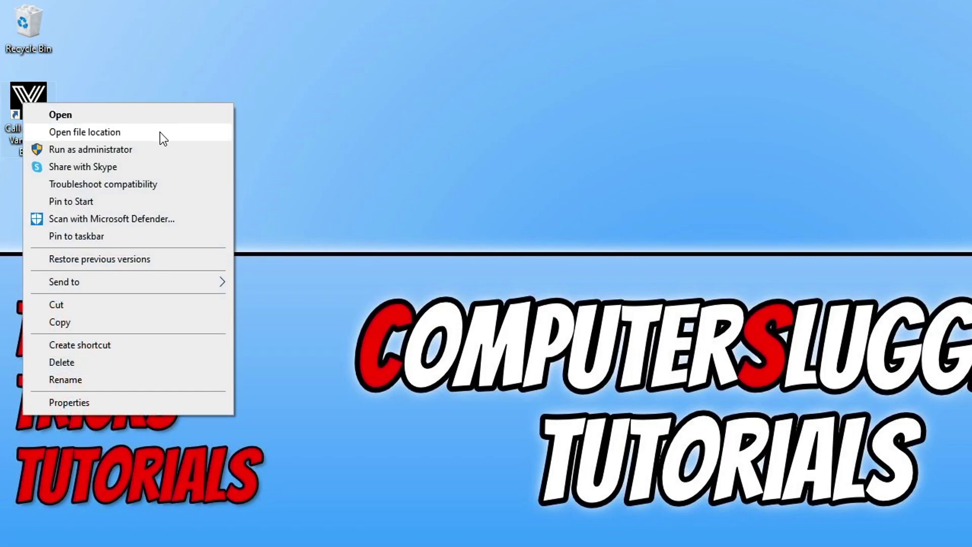
In the Call of Duty Vanguard Beta folder, tick 'Run this program as an administrator' for Vanguard Launcher.
click(163, 133)
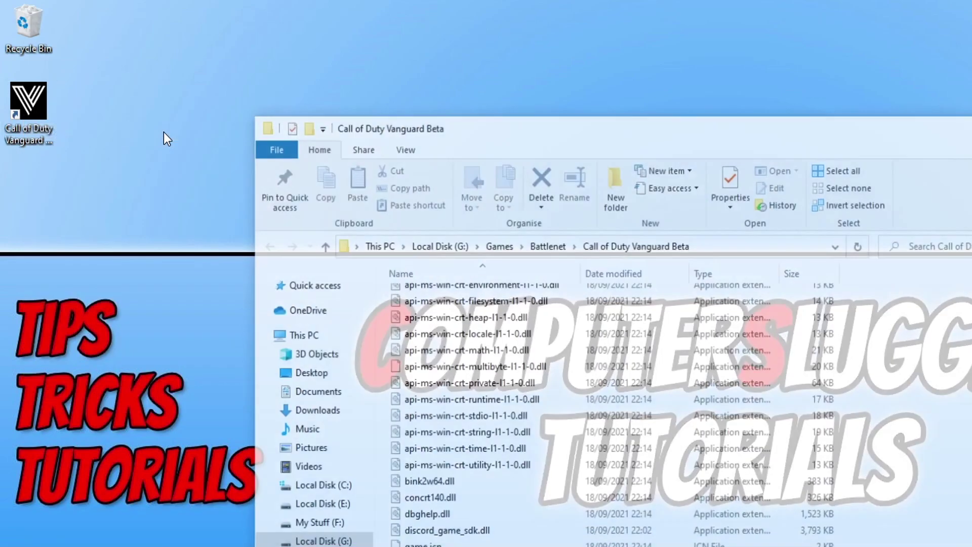
scroll(515, 336, down, 1)
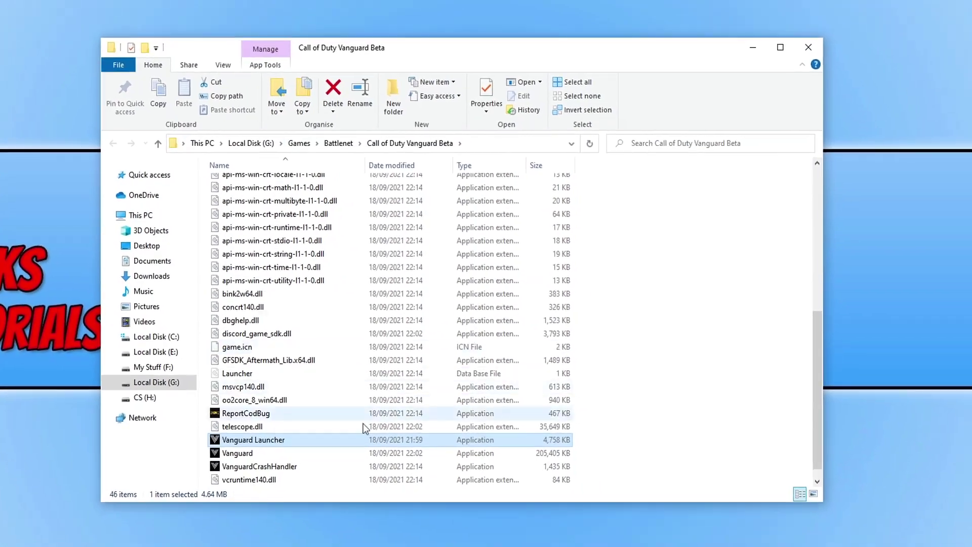
click(284, 439)
right_click(284, 440)
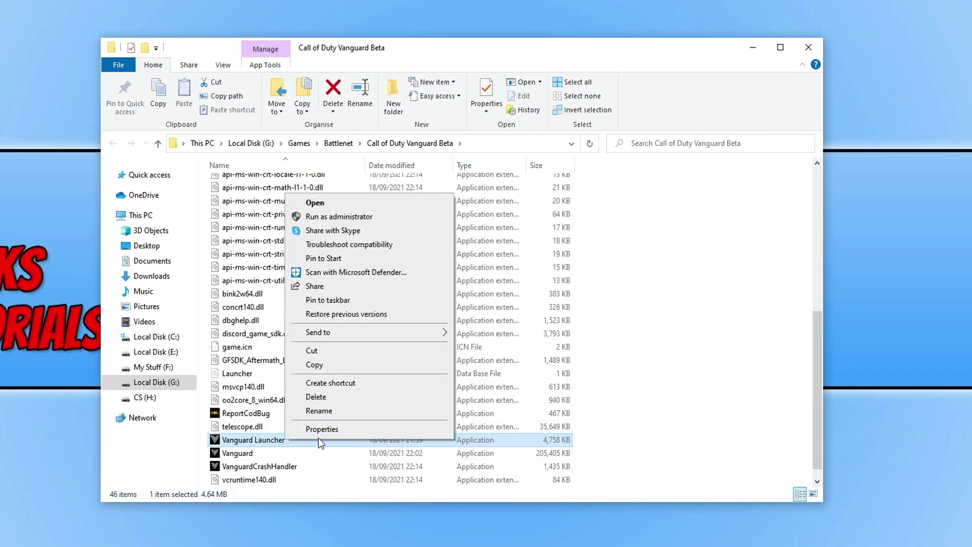
click(328, 430)
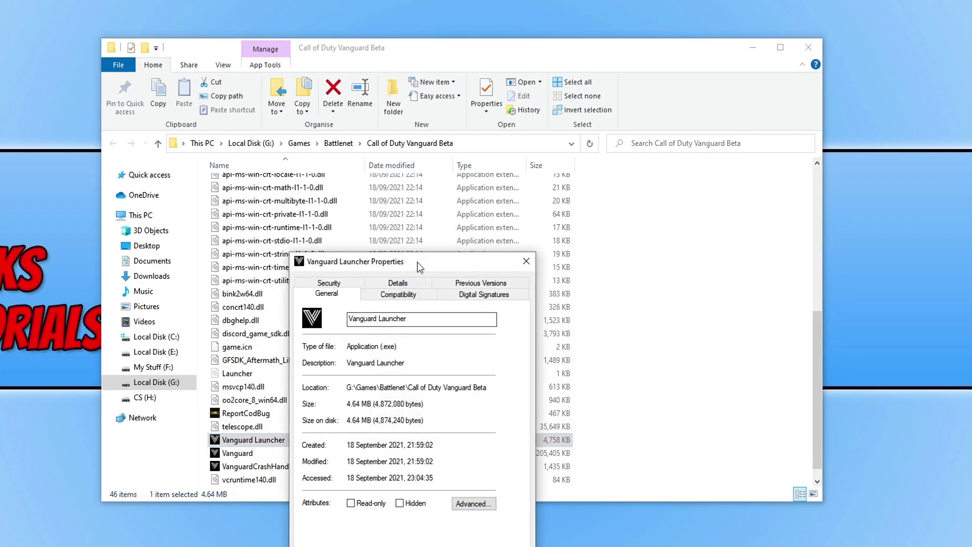
drag(418, 262, 407, 117)
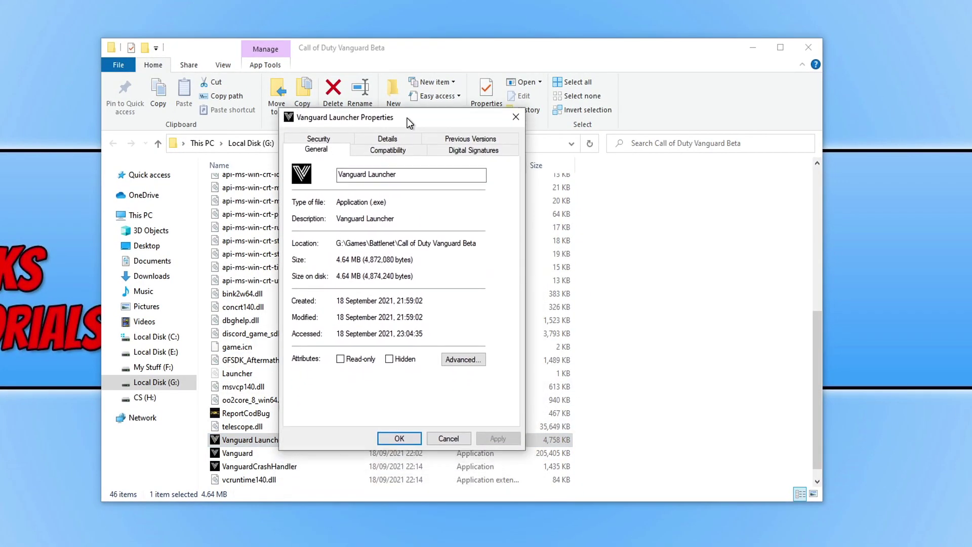
click(393, 152)
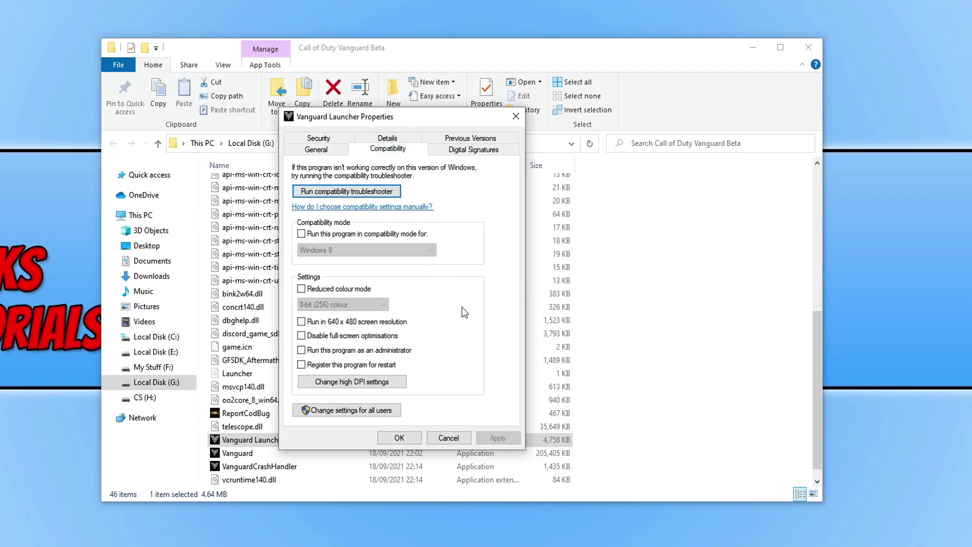
click(346, 353)
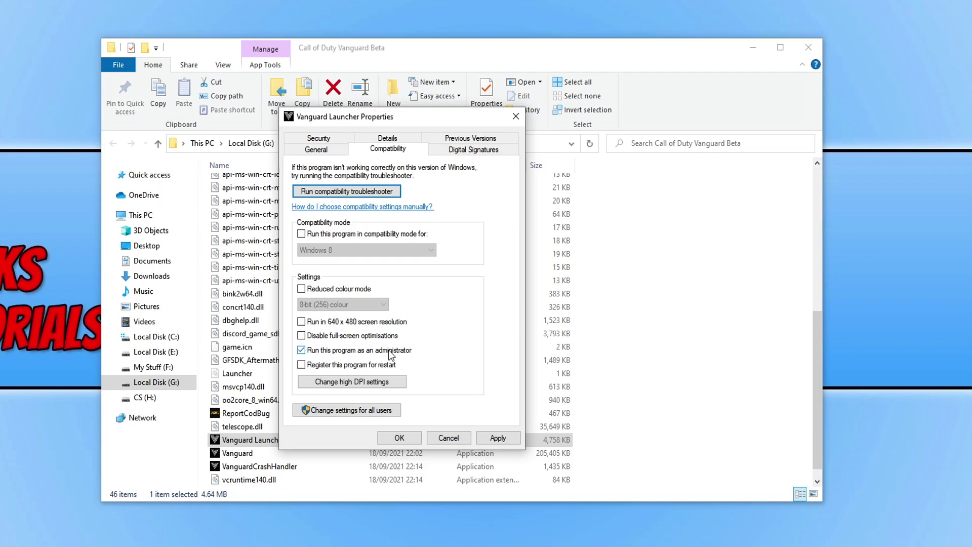
click(509, 438)
click(404, 437)
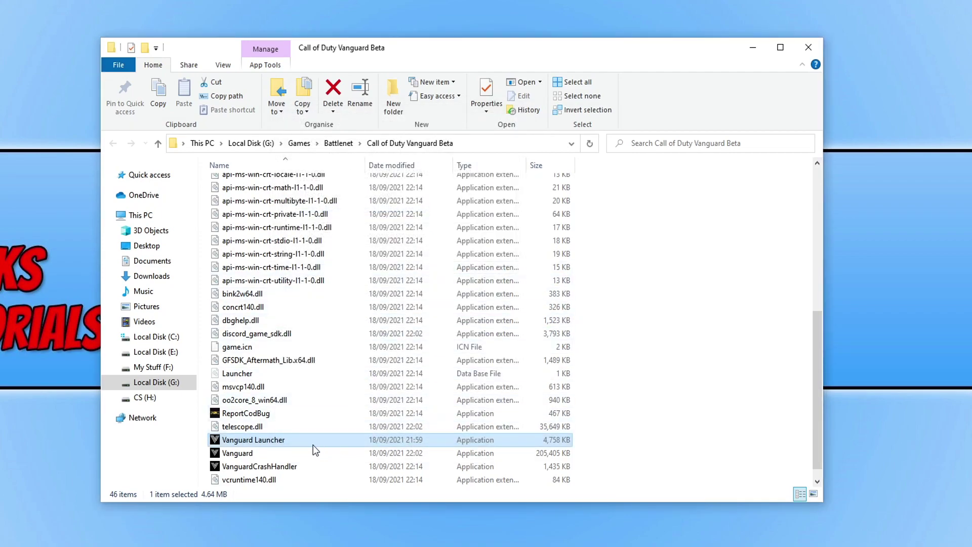
Tick 'Run this program as an administrator' in Vanguard's Compatibility properties and apply.
right_click(254, 456)
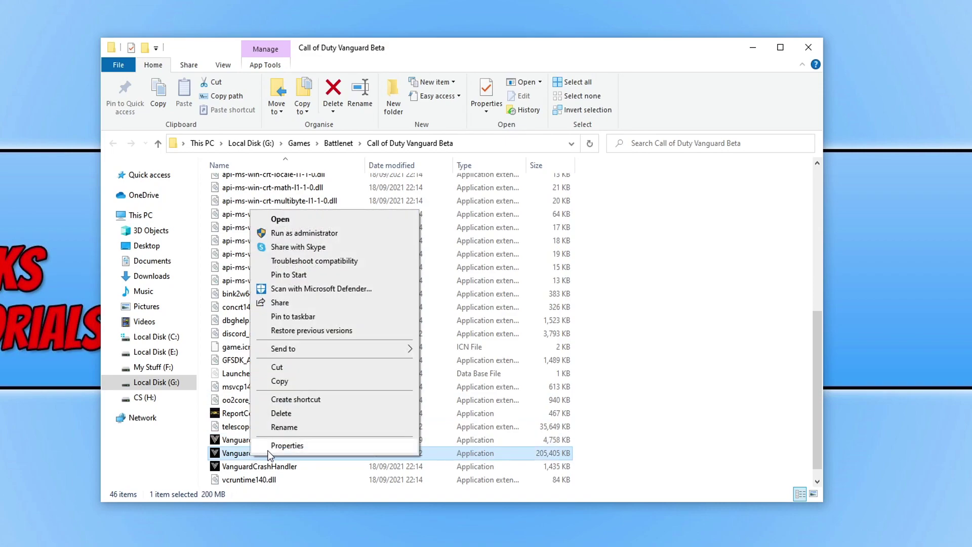
click(285, 443)
drag(372, 267, 375, 129)
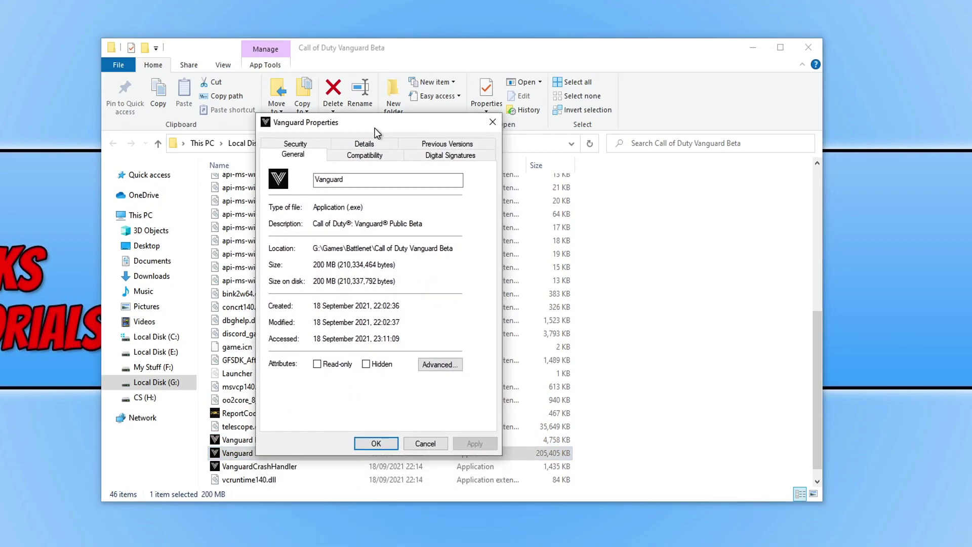
click(364, 157)
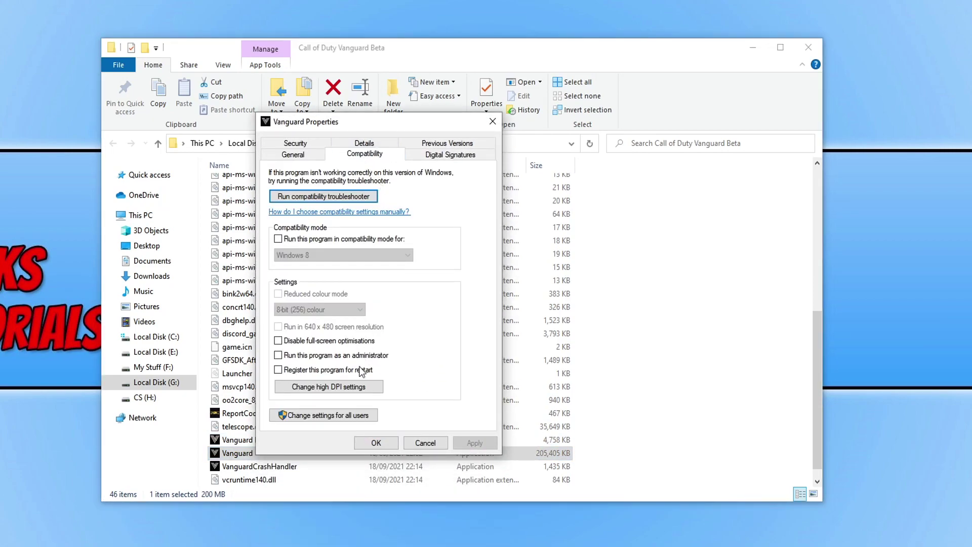
click(278, 355)
click(475, 443)
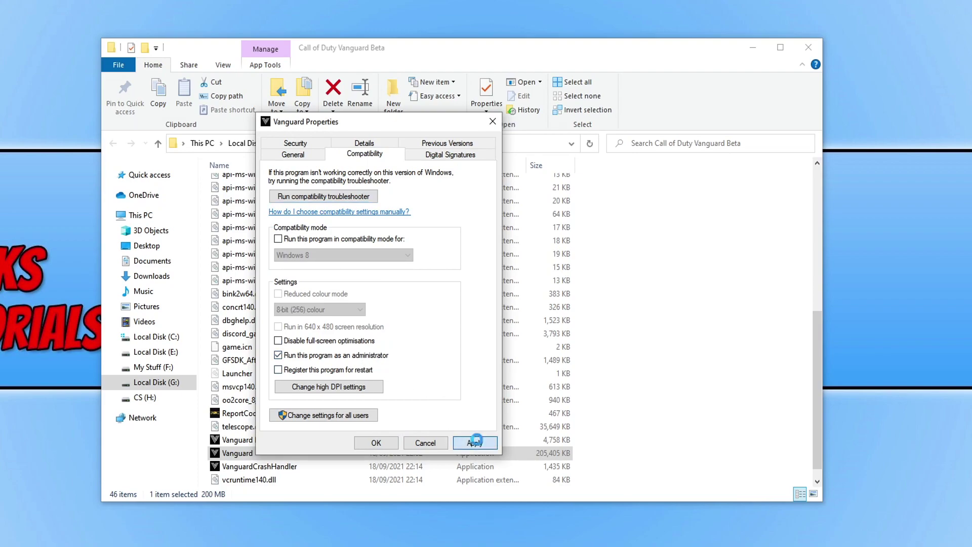
click(376, 443)
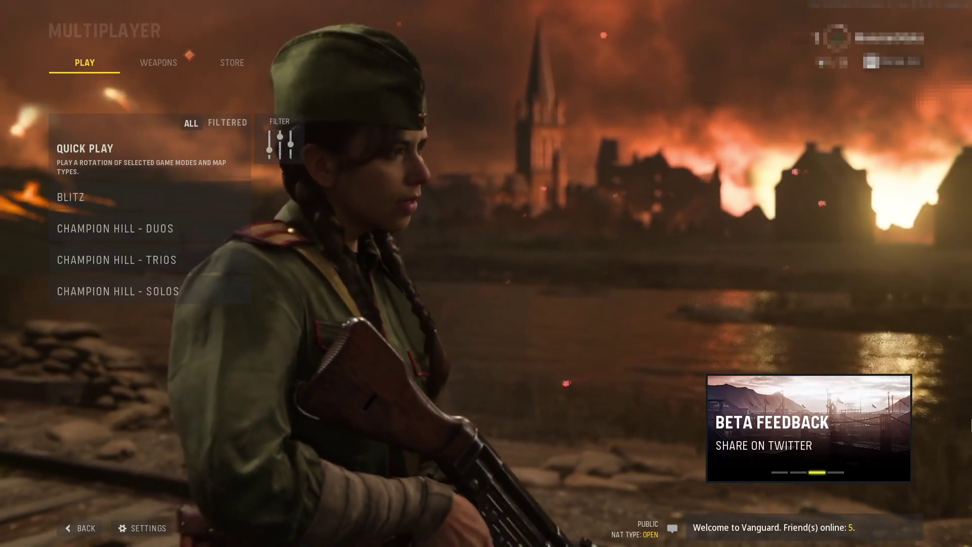
Under Settings > Graphics > Display, restart the shaders installation and confirm deleting the cache.
click(152, 528)
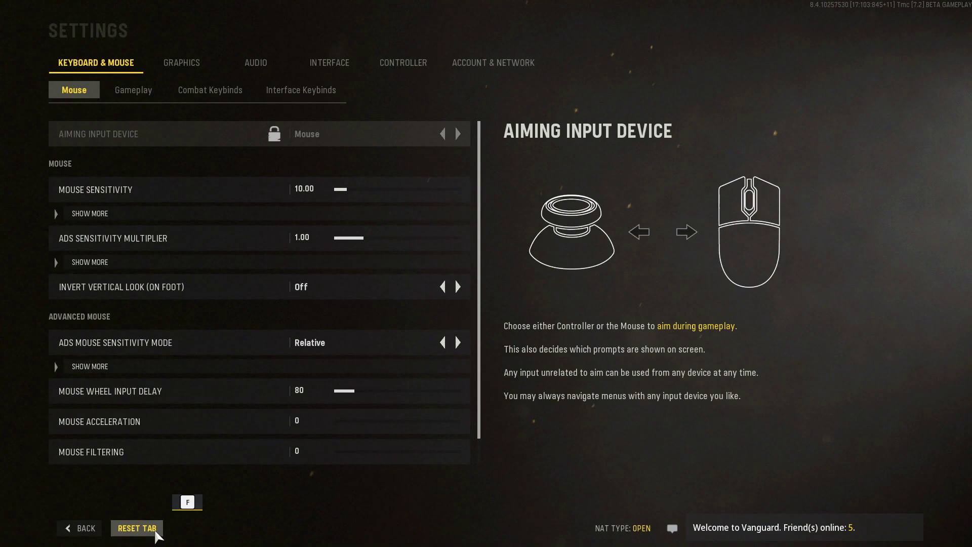
click(182, 62)
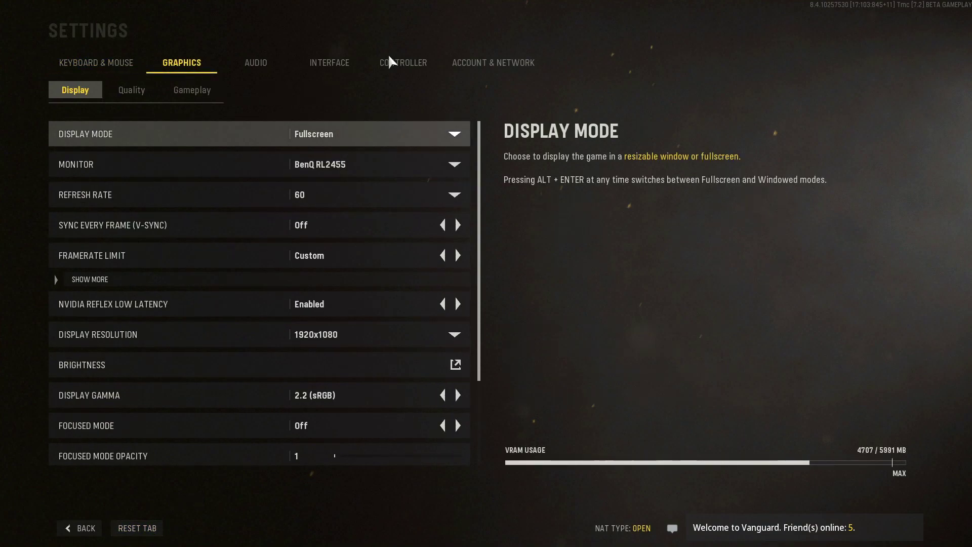
scroll(482, 165, down, 4)
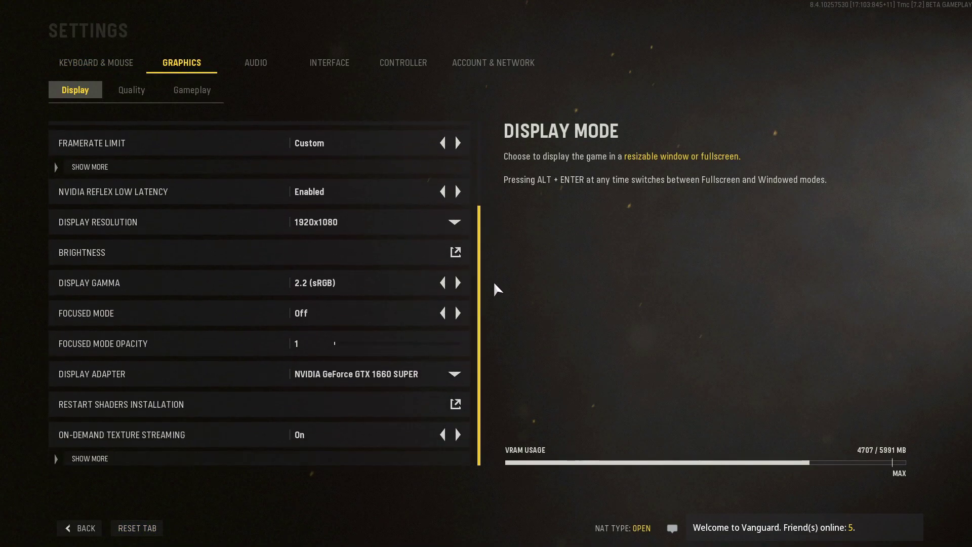
click(213, 406)
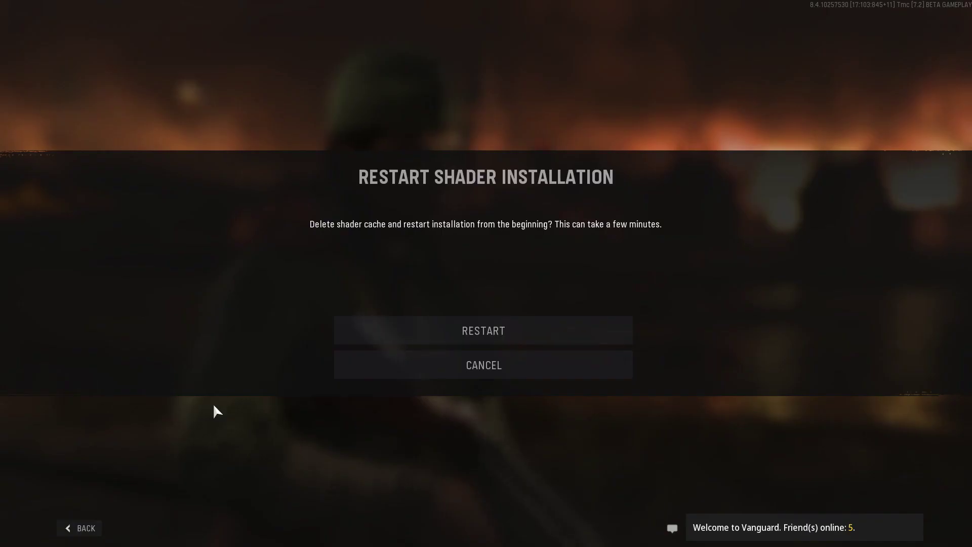
click(534, 335)
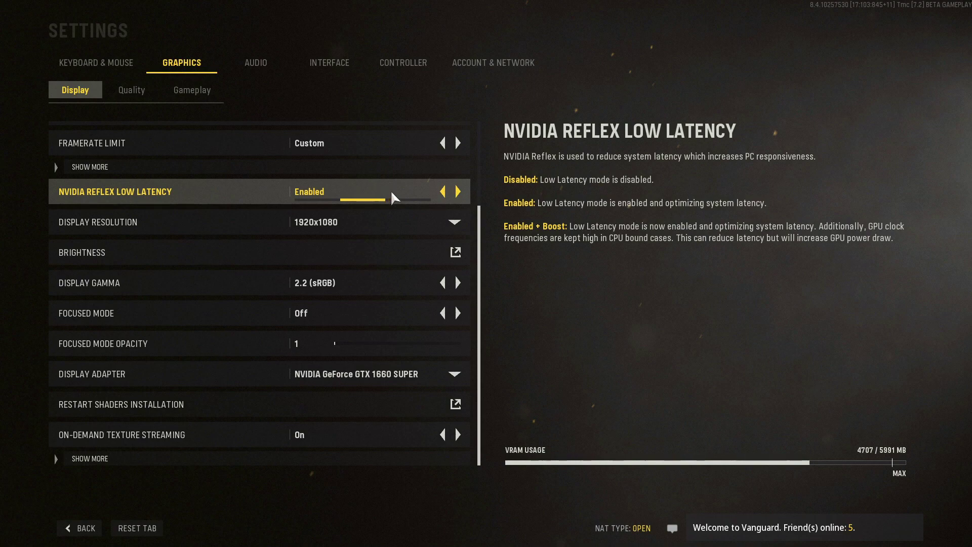
Switch NVIDIA Reflex Low Latency from Enabled to Disabled.
click(442, 193)
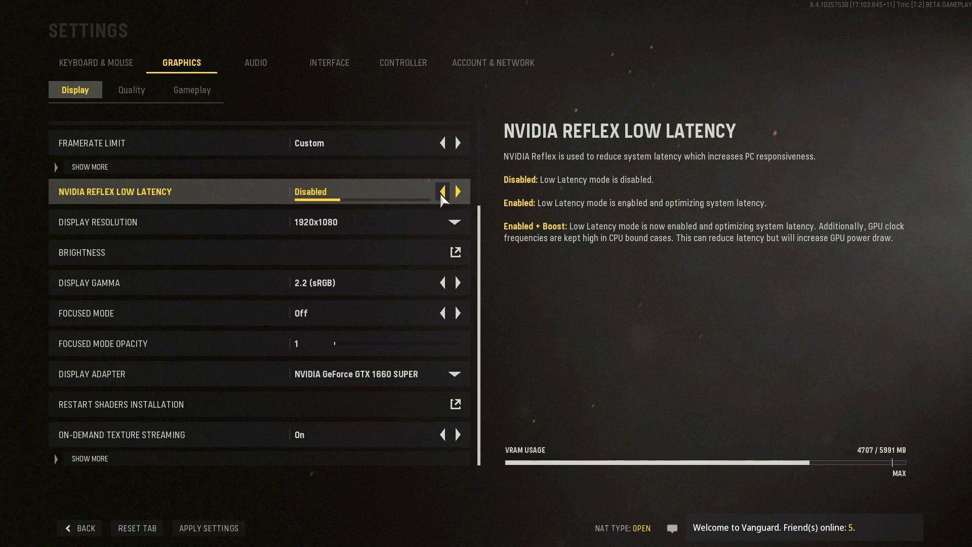